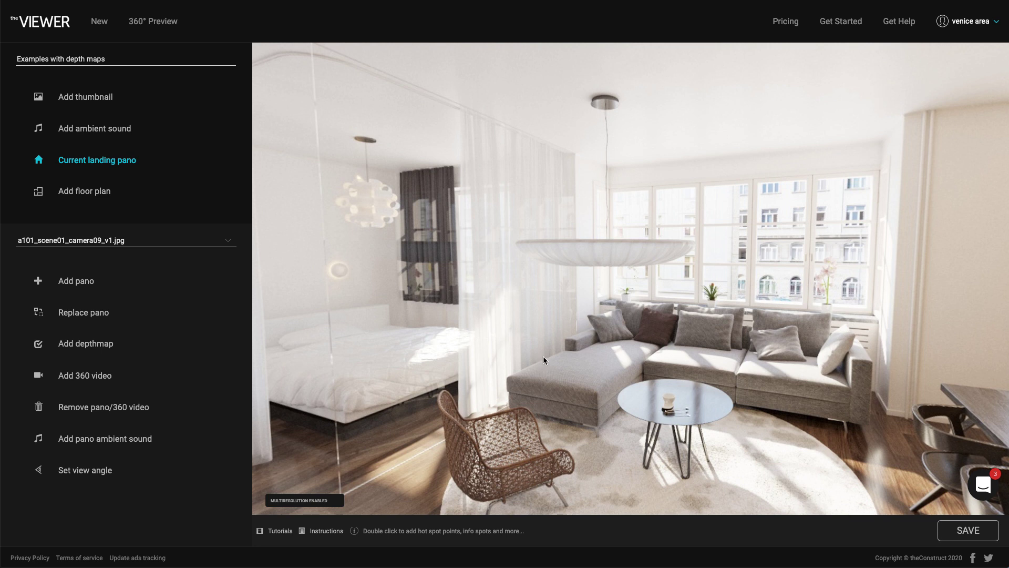
Step: Load a101_scene01_camera09_v1_cam_env_range_CGeometry_ZDepth.png as the camera09 pano's depth map
left_click_drag(565, 335, 567, 314)
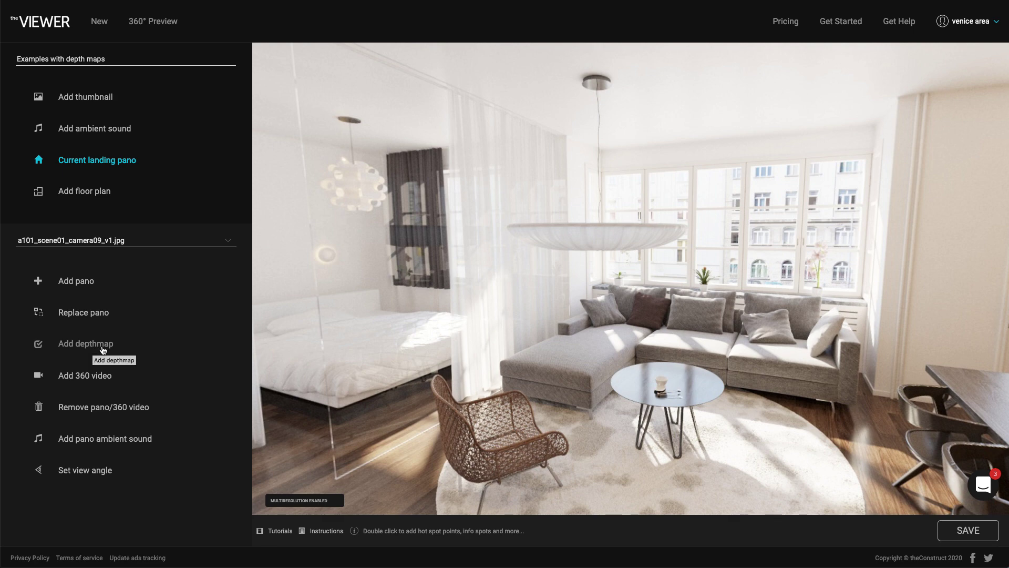
scroll(697, 248, "up", 2)
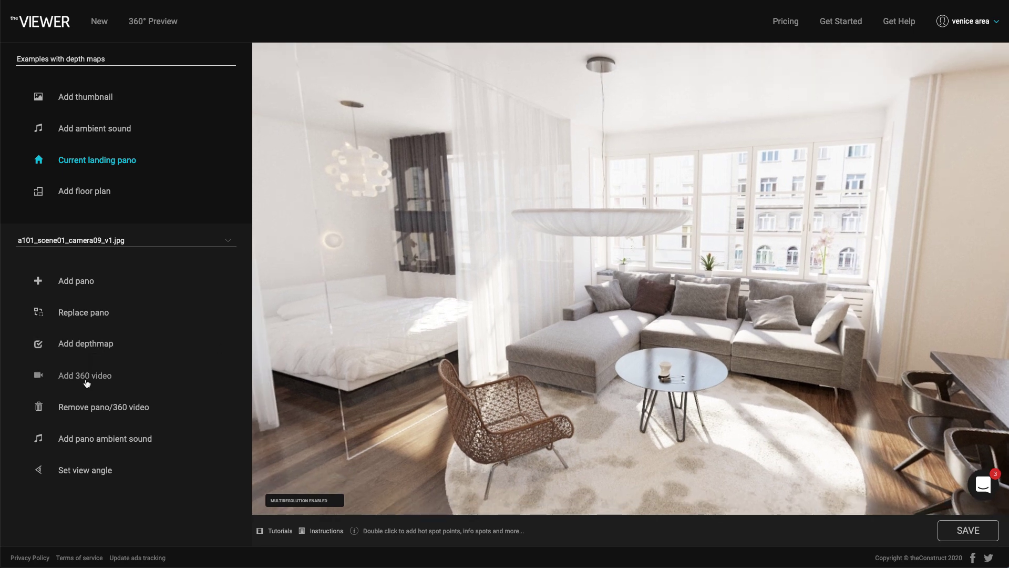
left_click(83, 345)
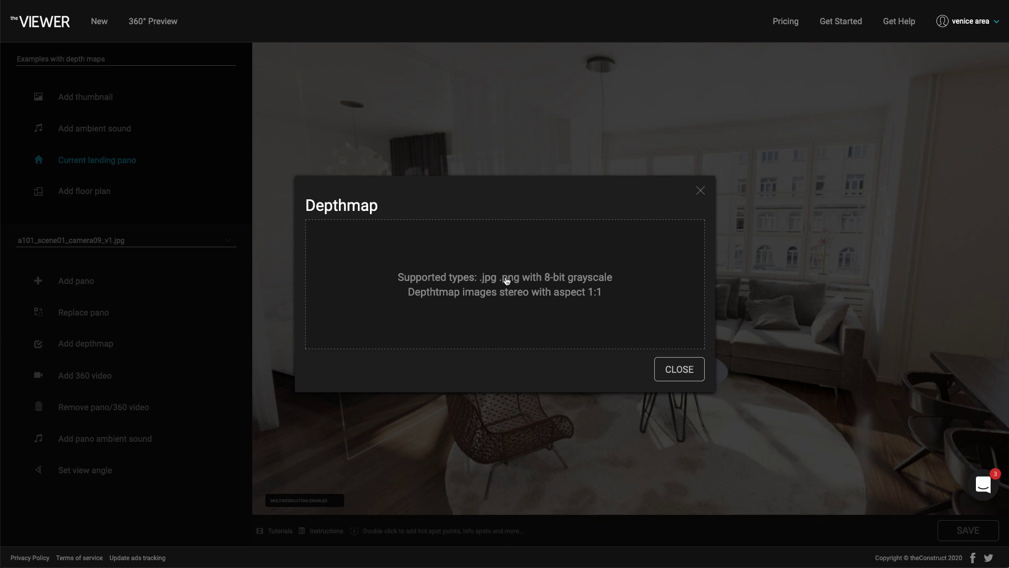
left_click(506, 280)
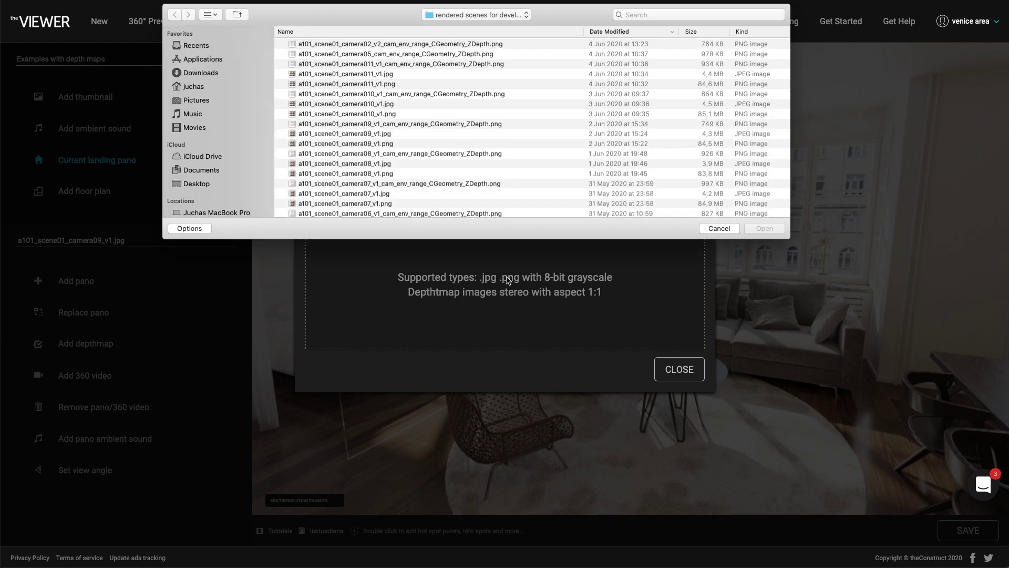
left_click(423, 126)
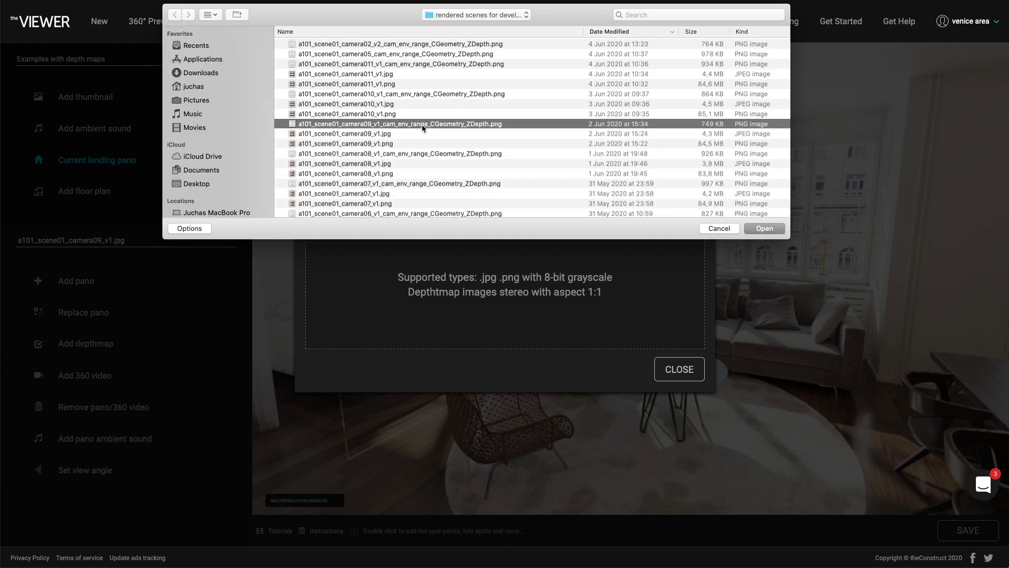
left_click(770, 229)
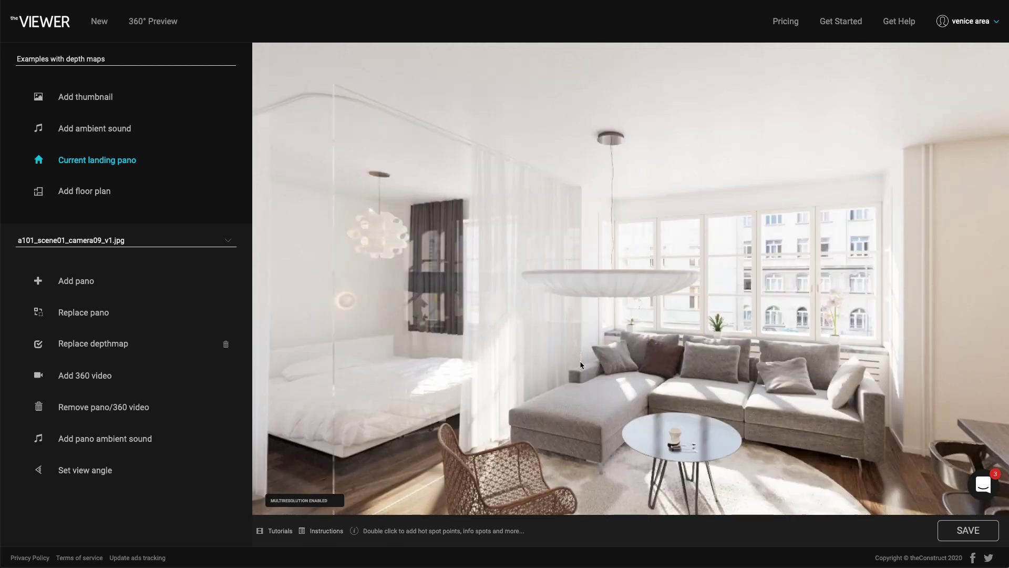
left_click_drag(591, 373, 572, 277)
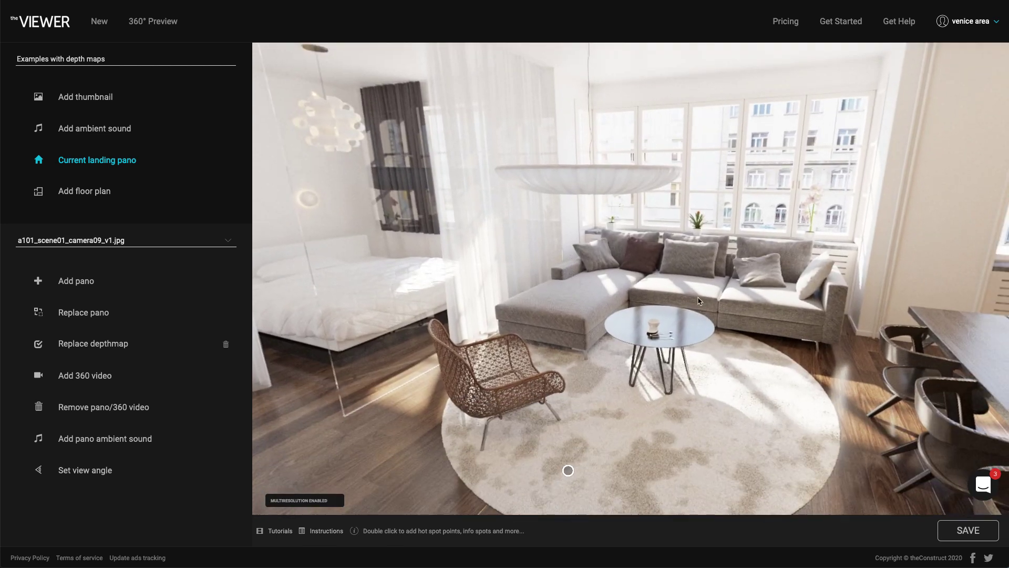
left_click_drag(699, 300, 675, 299)
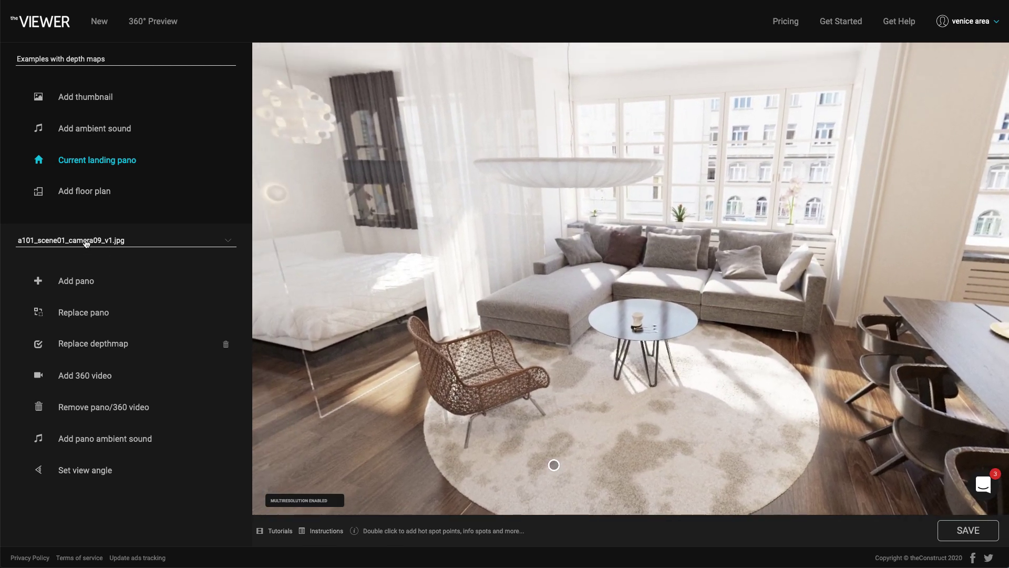
left_click(86, 242)
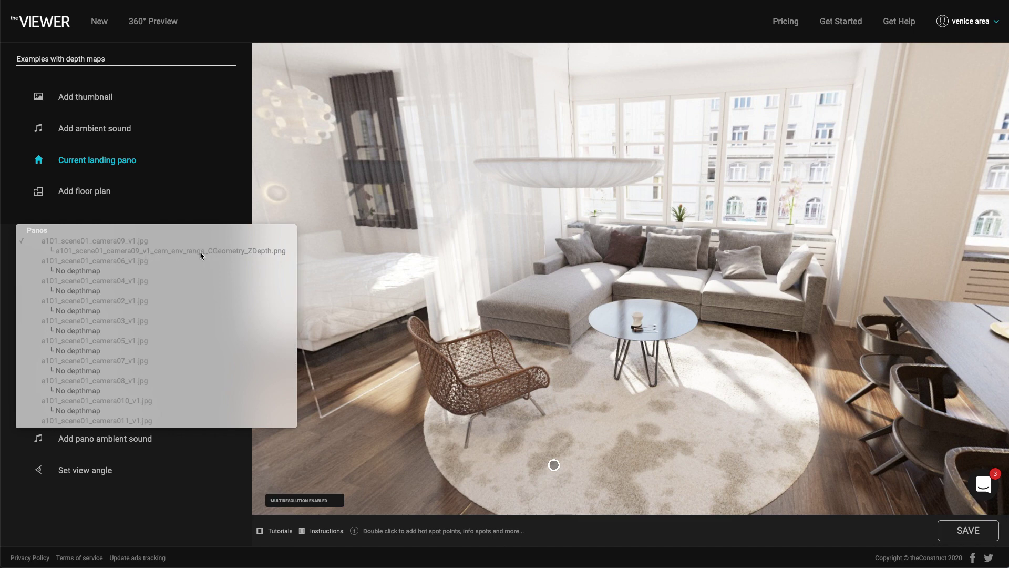
left_click(540, 292)
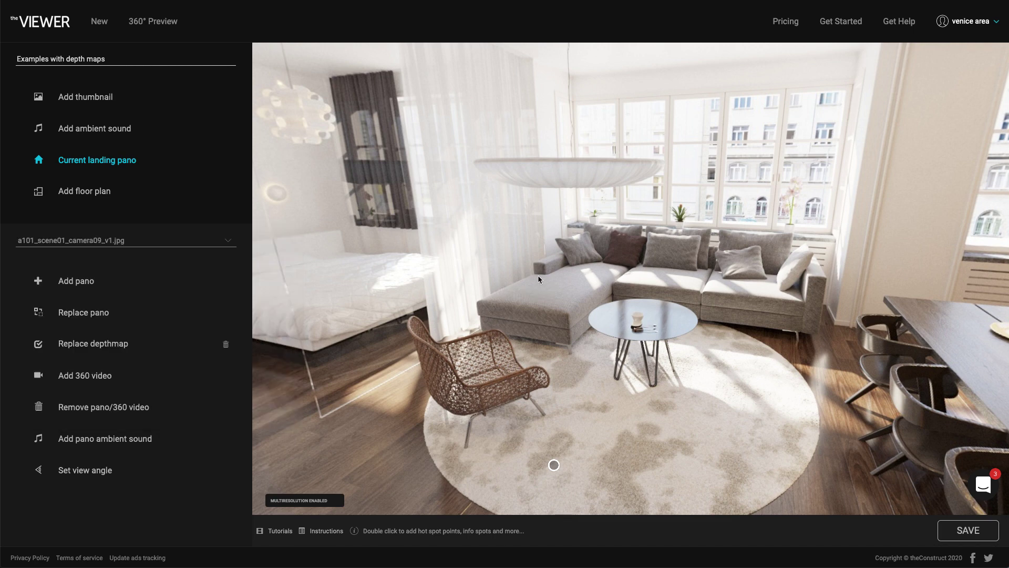
left_click_drag(538, 276, 520, 307)
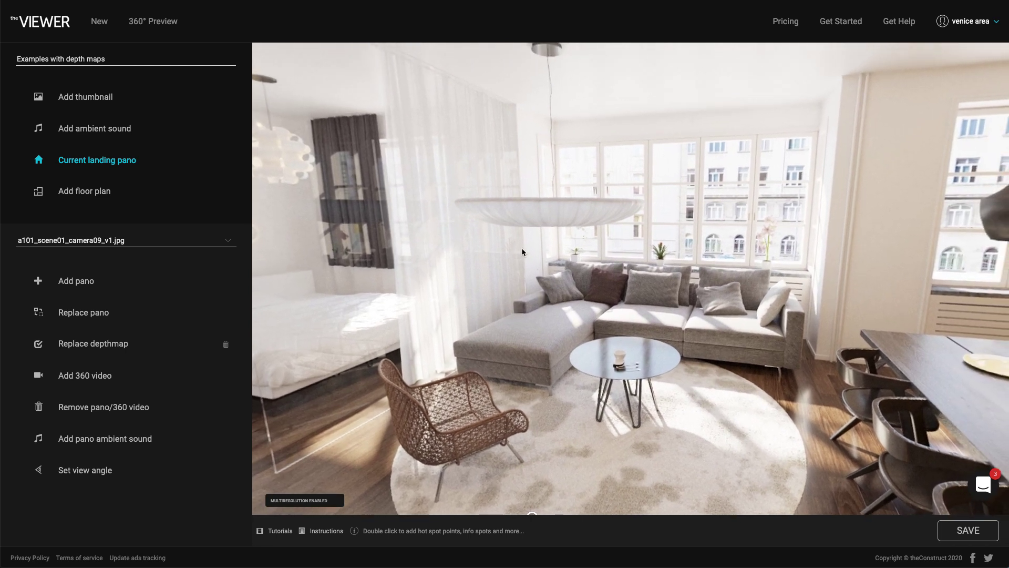
double_click(522, 252)
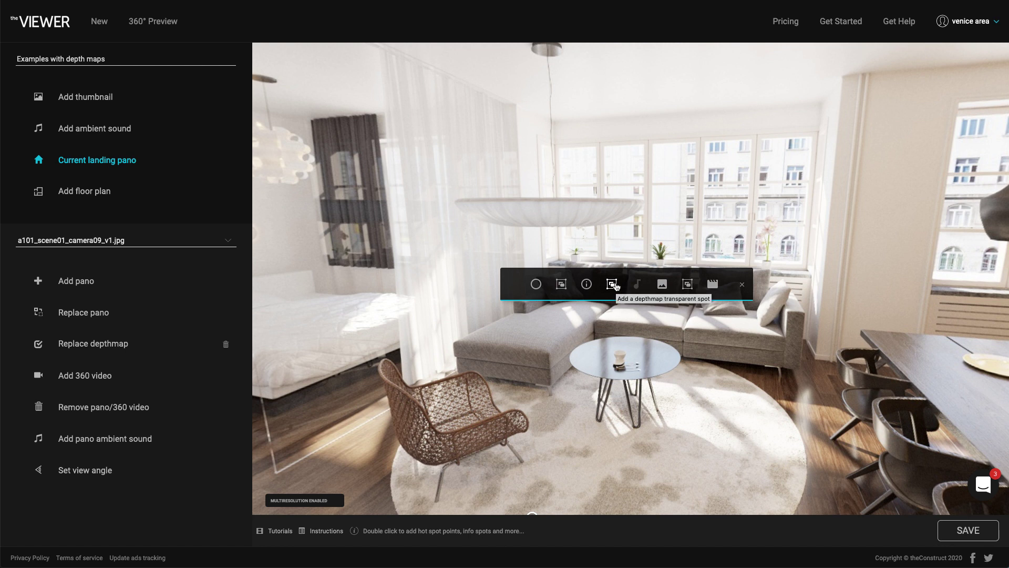
Step: Create a depthmap transparent spot named '1' above the living-room sofa
left_click(613, 284)
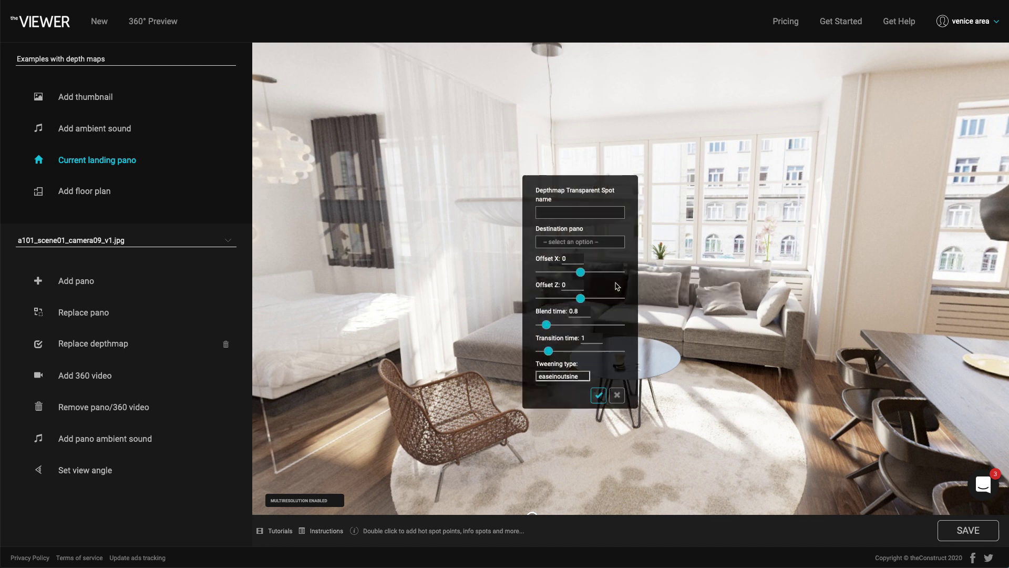
left_click(574, 214)
type("1")
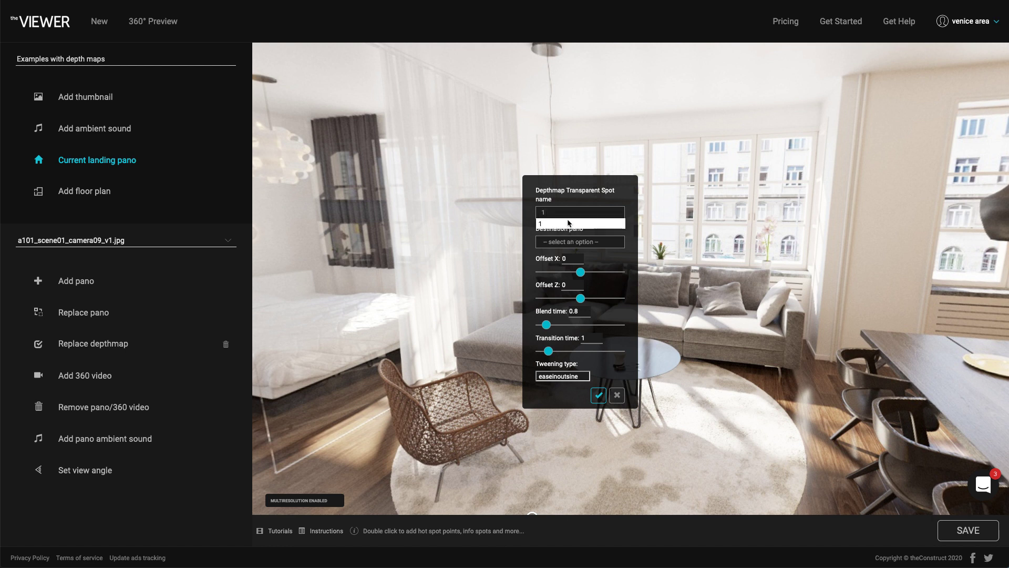
left_click(569, 224)
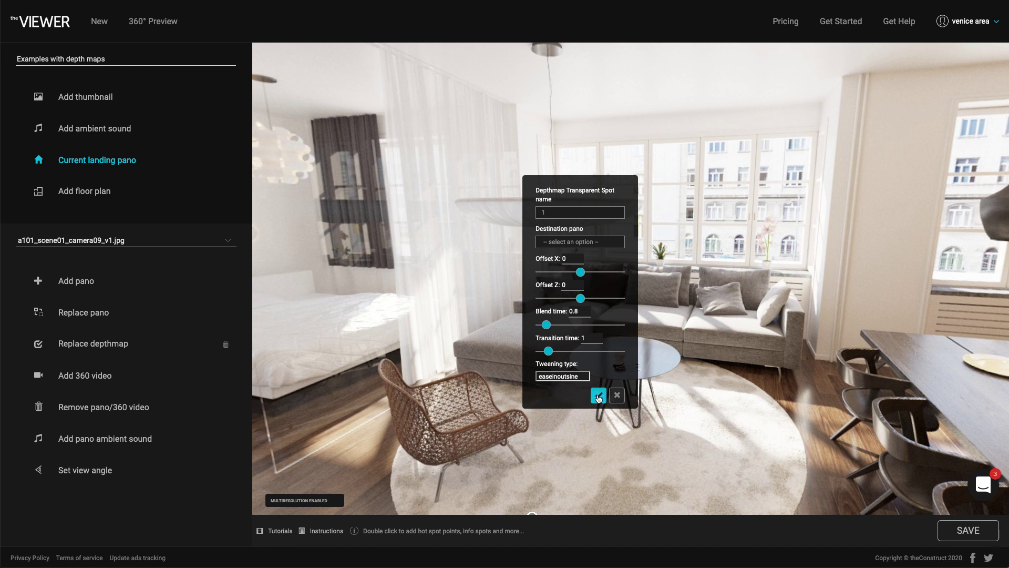
left_click(598, 396)
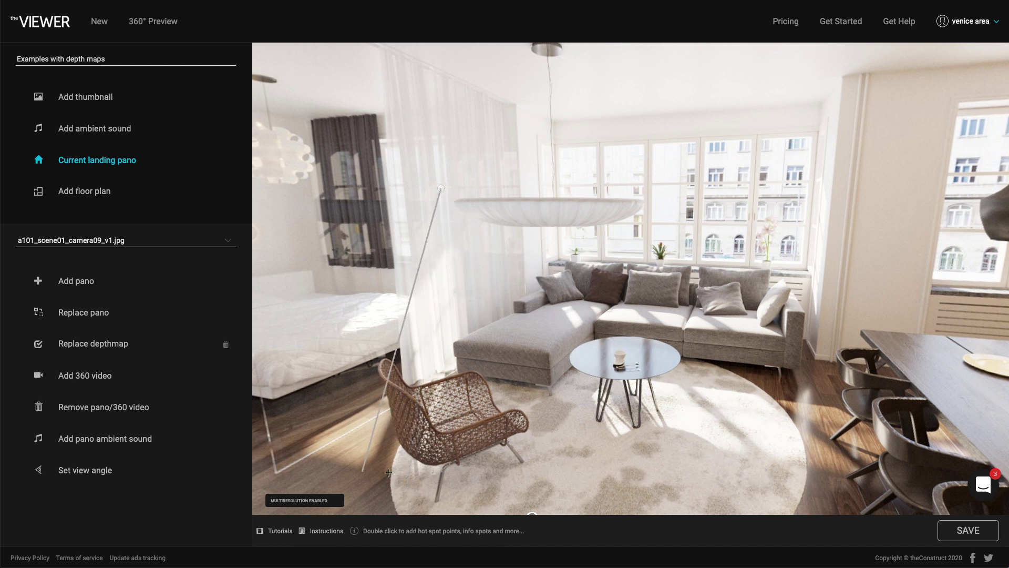
Step: Draw spot '1' as a closed yellow outline around the sofa and coffee table
left_click(791, 479)
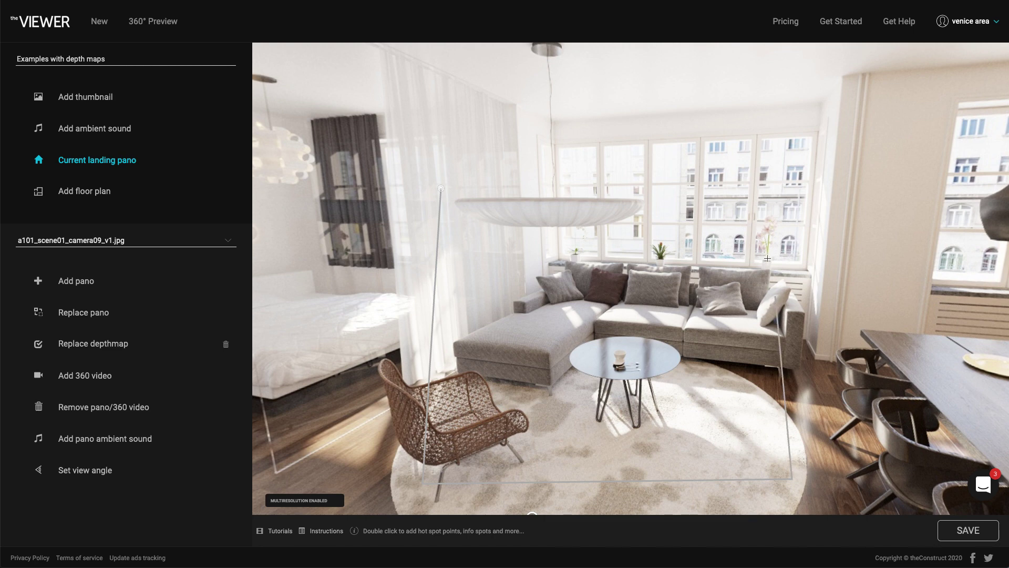
left_click(760, 196)
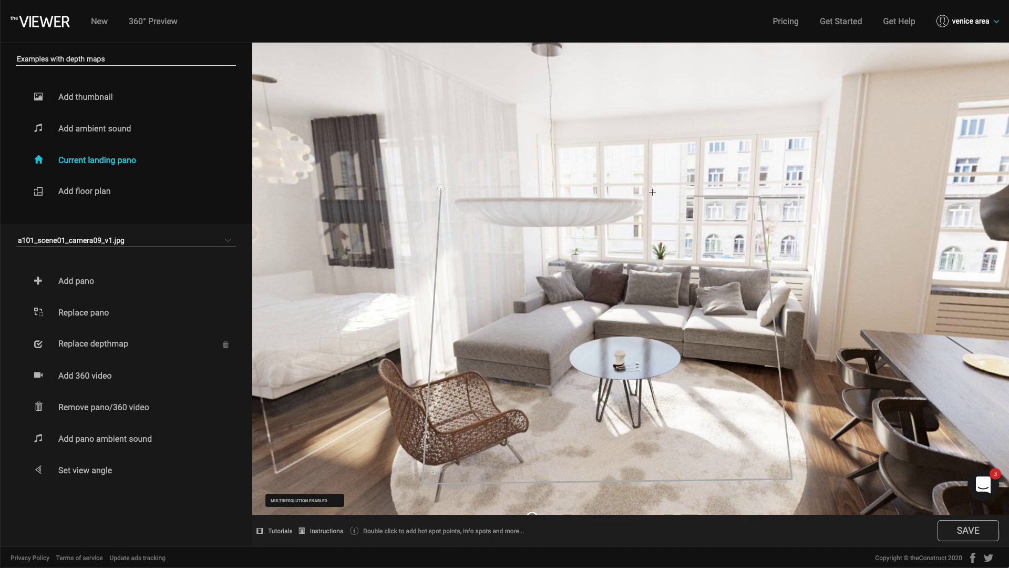
left_click(441, 191)
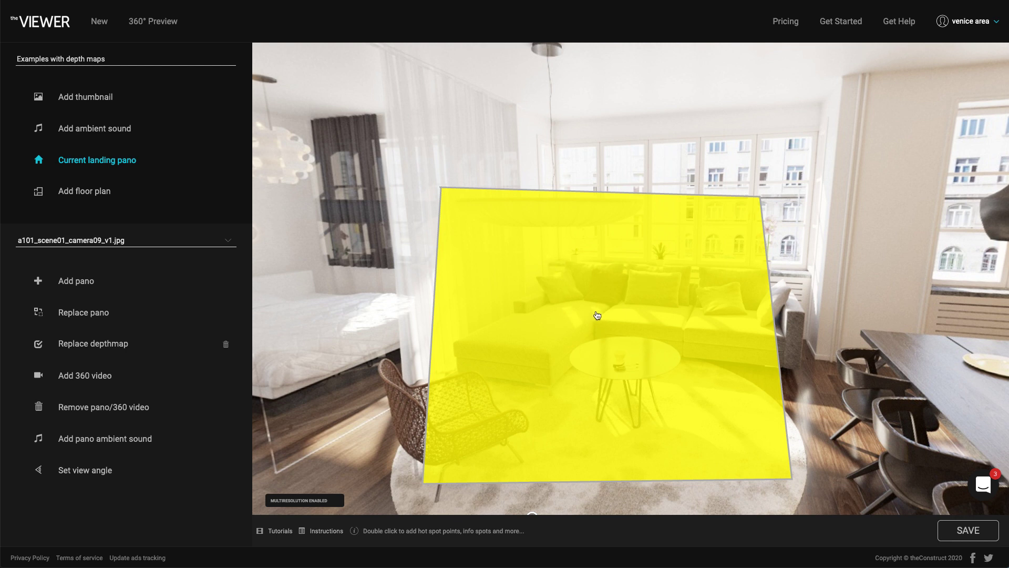
Step: Set spot '1' destination pano to a101_scene01_camera010_v1.jpg
left_click(597, 315)
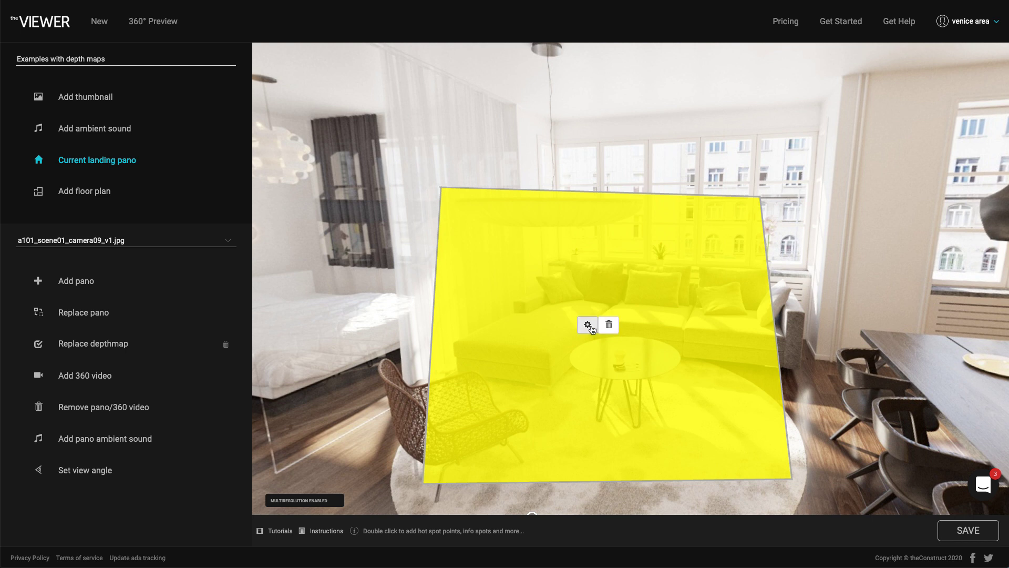
left_click(588, 326)
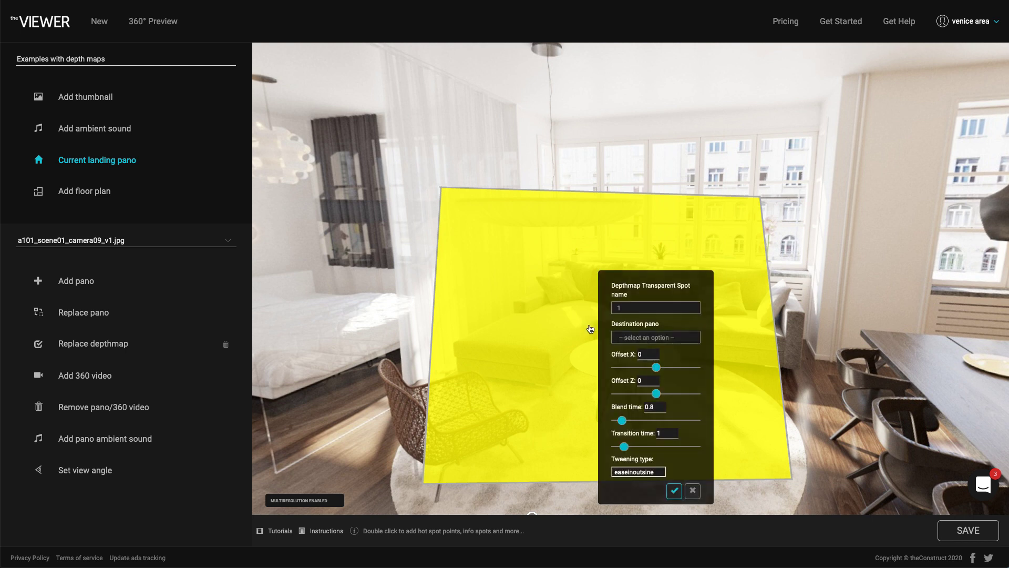
left_click(657, 337)
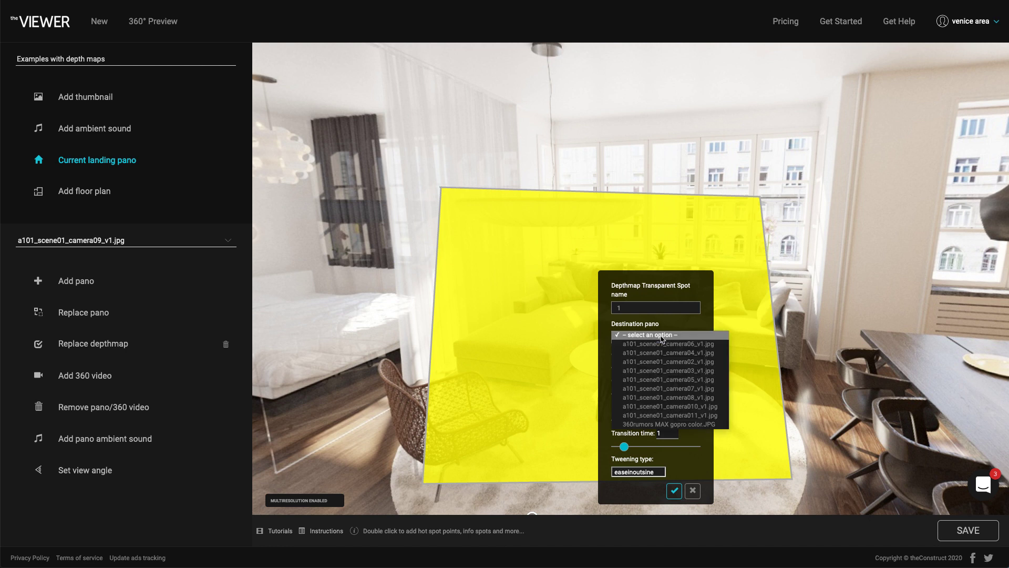
left_click(706, 407)
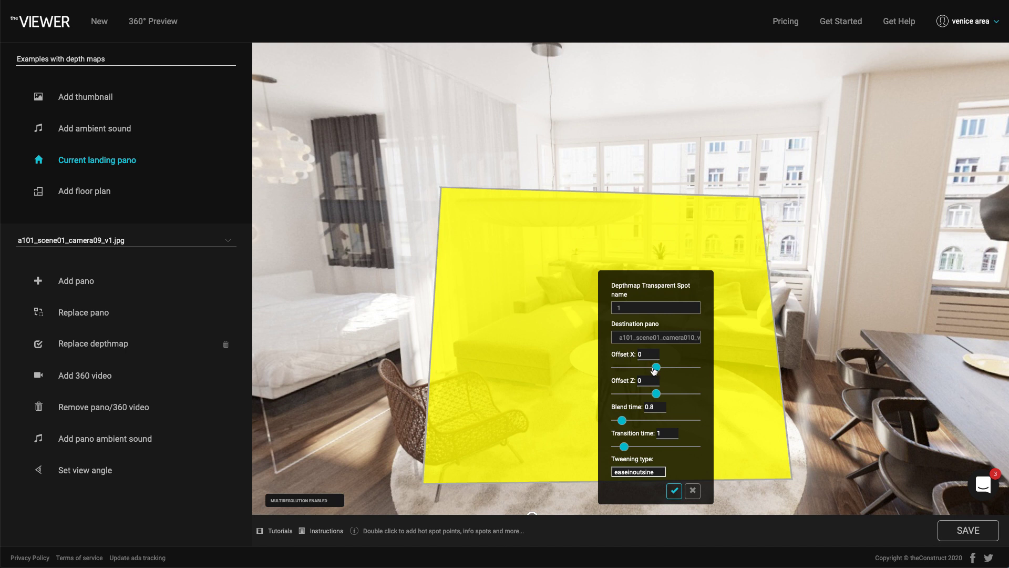
Step: Give spot '1' Offset X 0 and Offset Z 92, and apply the settings
left_click_drag(656, 370, 639, 353)
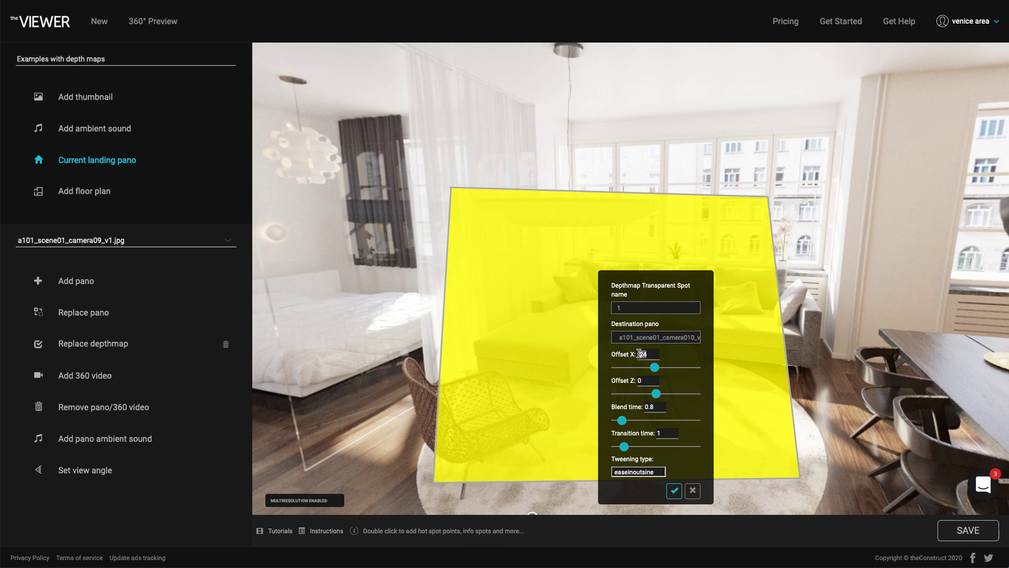
type("-0")
left_click_drag(656, 393, 635, 380)
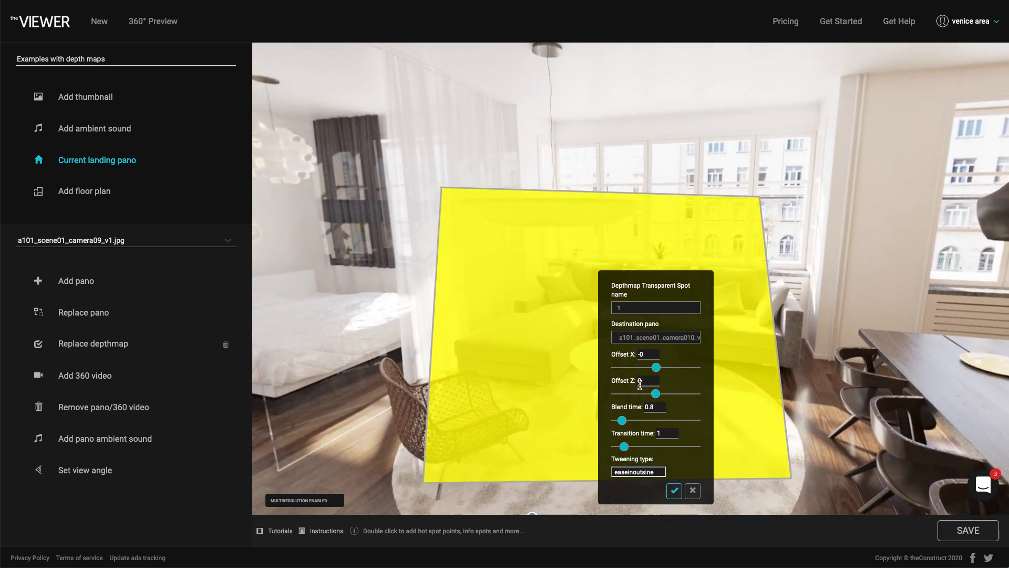
left_click_drag(655, 393, 661, 394)
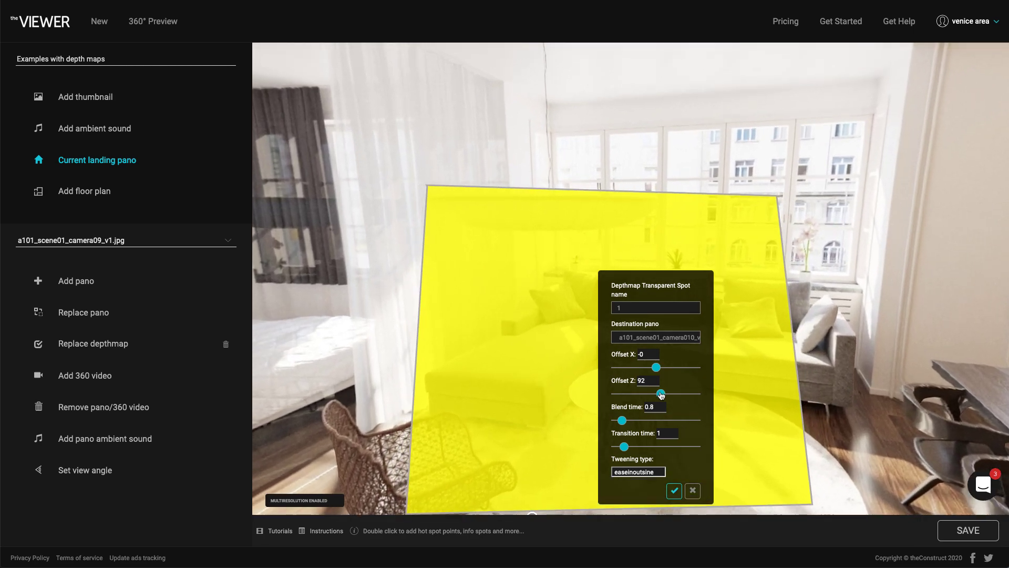
left_click(674, 491)
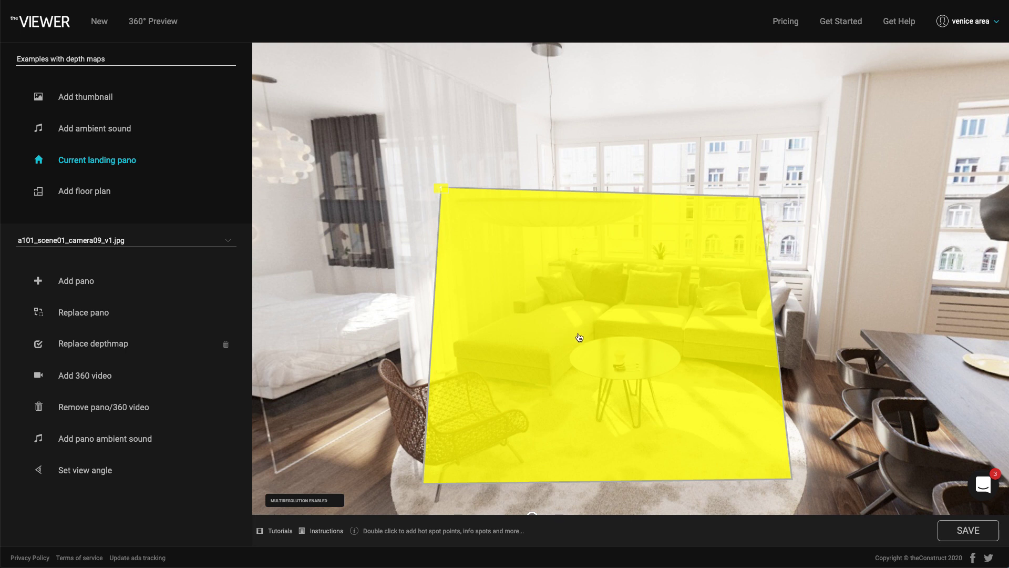
Step: Follow the yellow spot from the camera09 living room into the camera010 pano
mouse_move(587, 337)
left_click(607, 348)
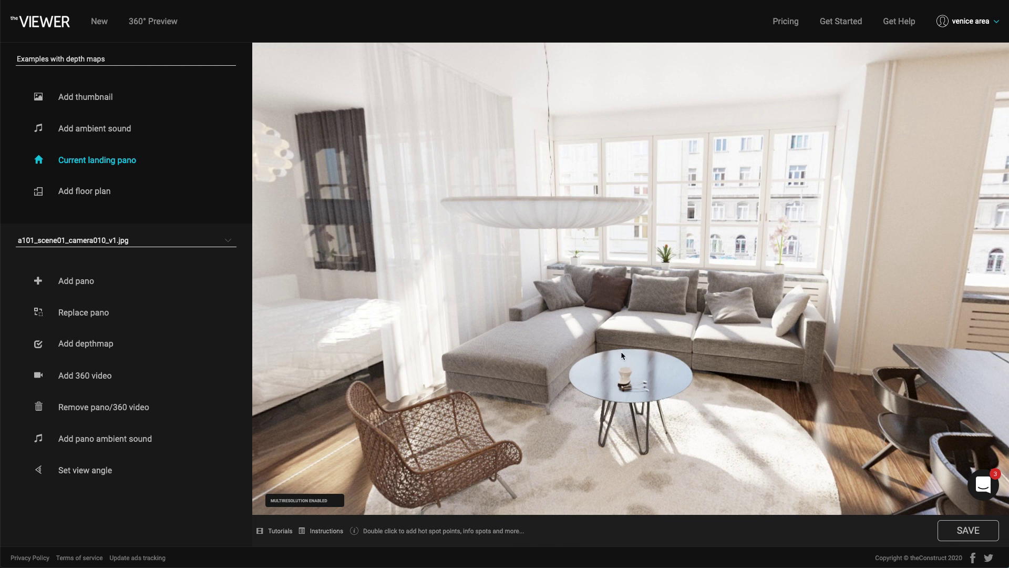
left_click(159, 241)
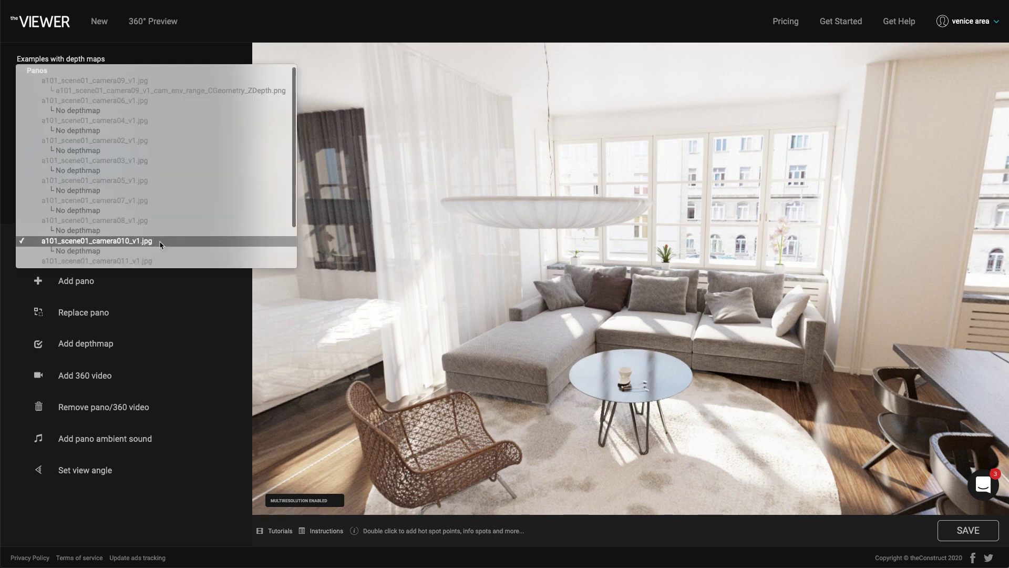
Step: Return to a101_scene01_camera09_v1.jpg and reopen spot '1' settings to verify them
left_click(139, 83)
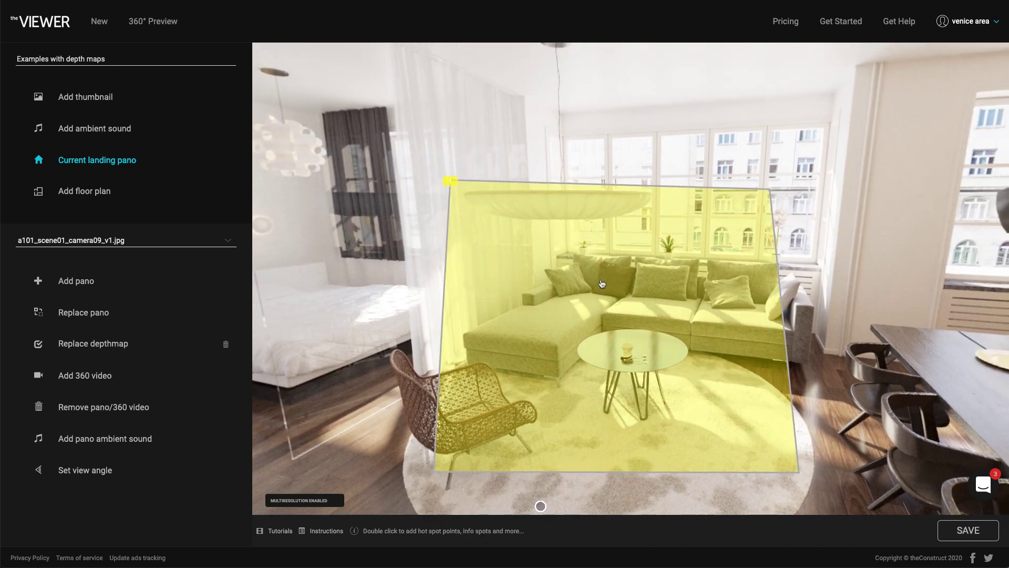
left_click(601, 283)
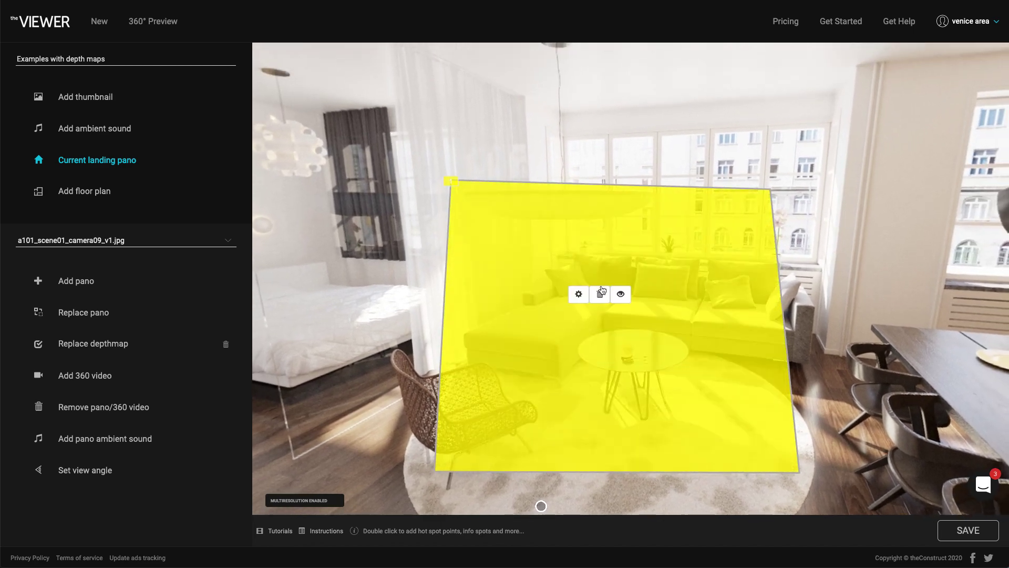
left_click(579, 295)
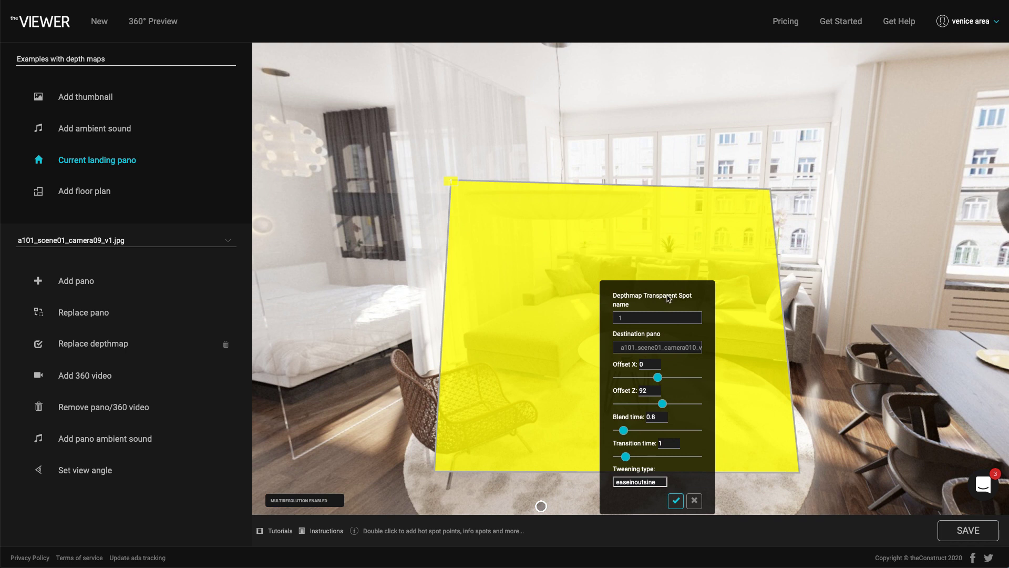